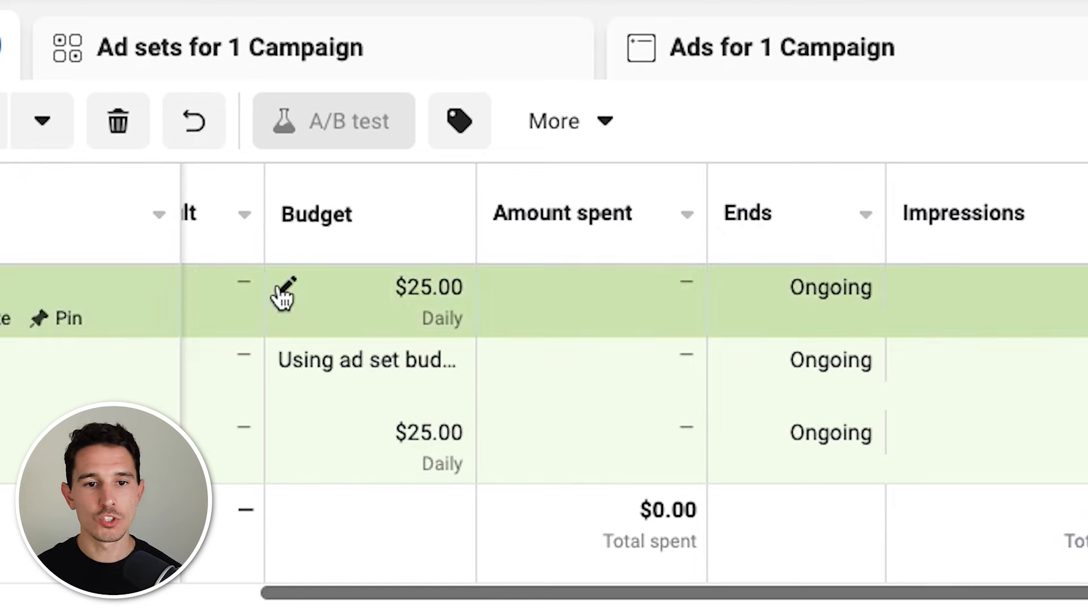
Set the Retention+Retargeting campaign's daily budget to $250 and save the change.
{"action": "left_click", "coordinate": [284, 291]}
{"action": "double_click", "coordinate": [440, 284]}
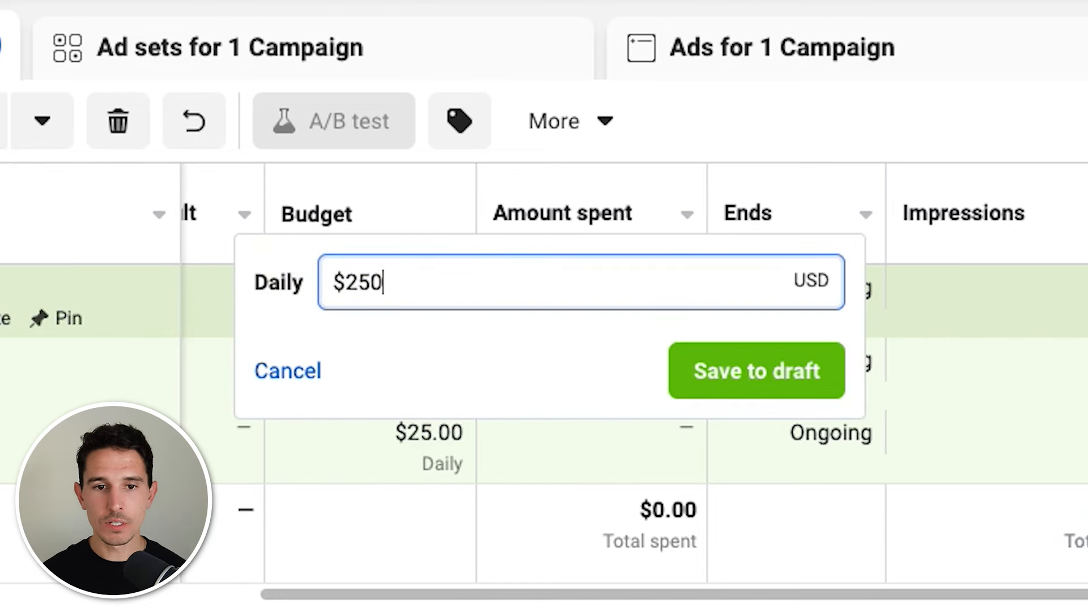
{"action": "type", "text": "250"}
{"action": "key", "text": "Return"}
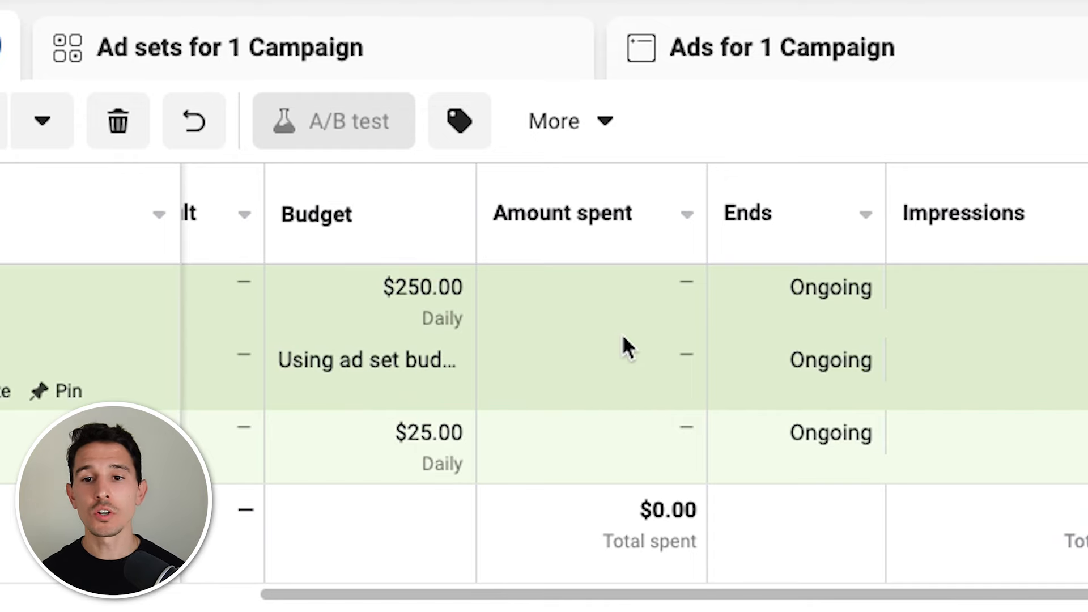
Select the Prospecting campaign and open its daily budget for editing.
{"action": "scroll", "coordinate": [522, 315], "scroll_direction": "left", "scroll_amount": 10}
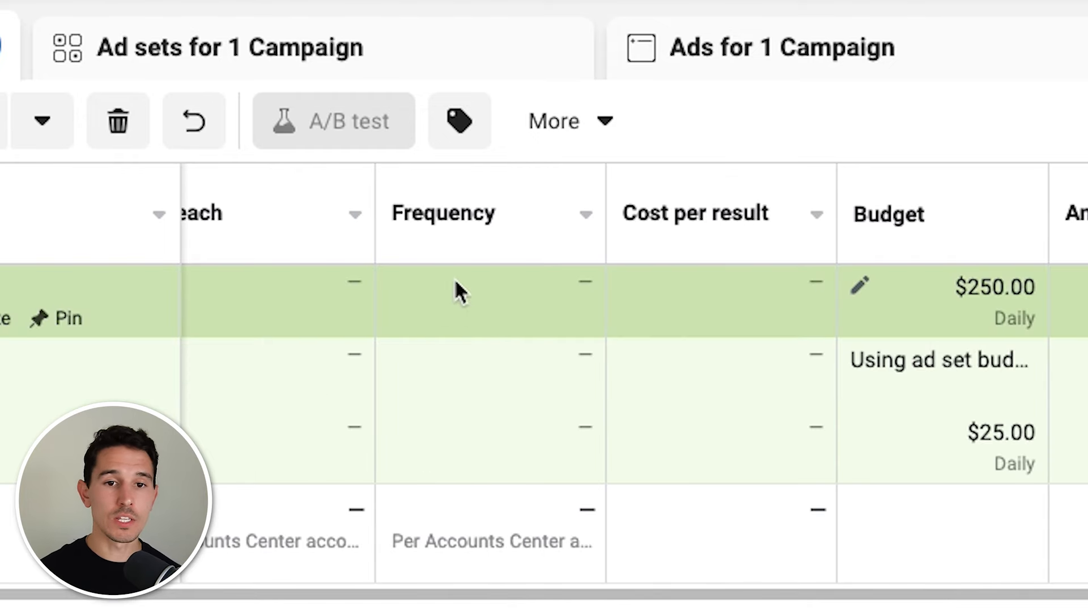
{"action": "mouse_move", "coordinate": [475, 223]}
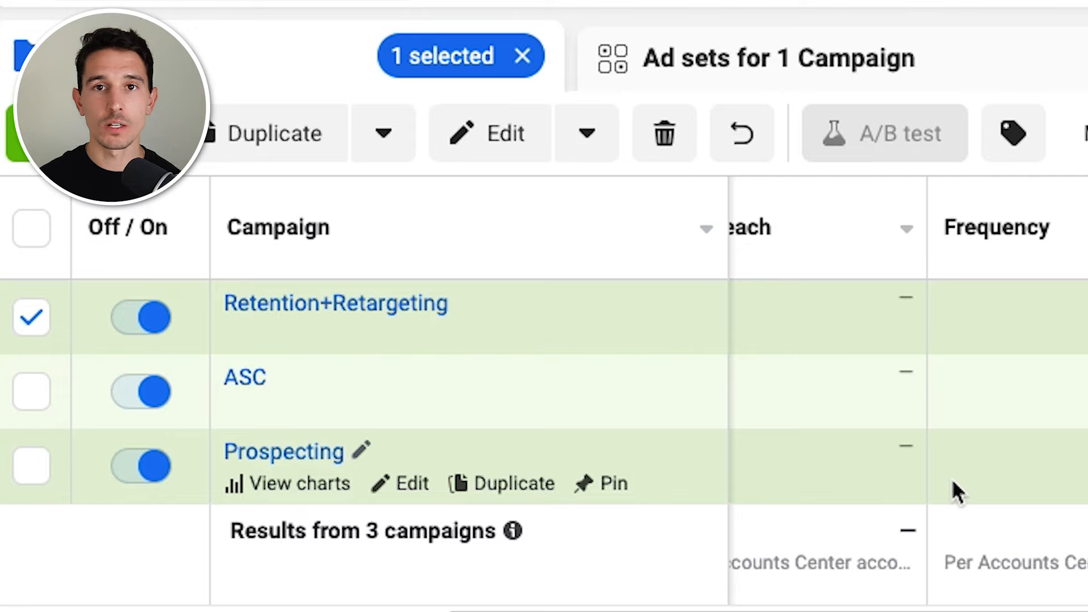
{"action": "left_click", "coordinate": [942, 462]}
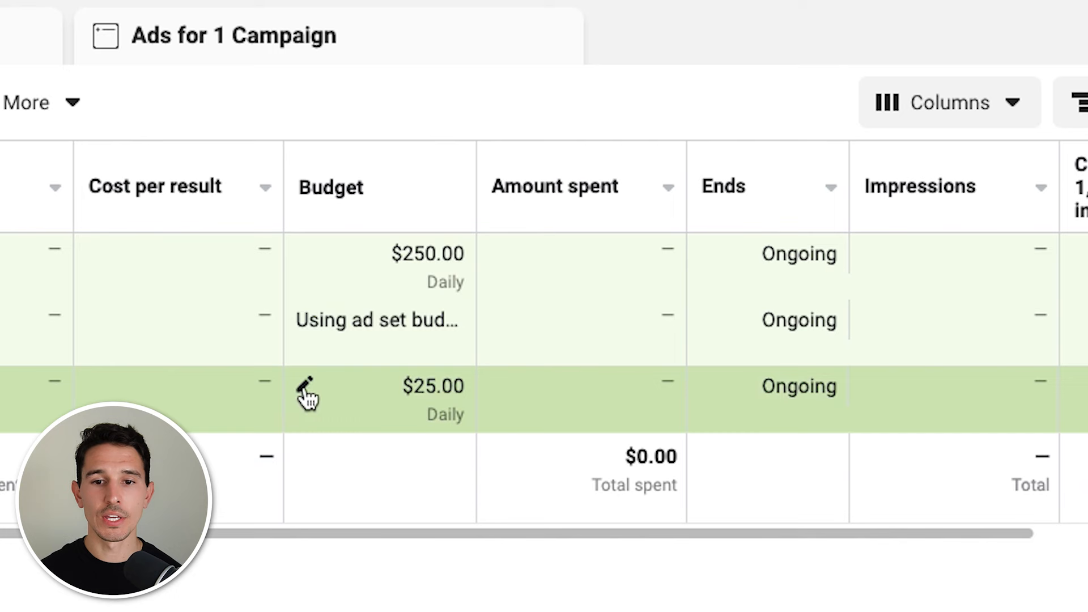
{"action": "left_click", "coordinate": [305, 387]}
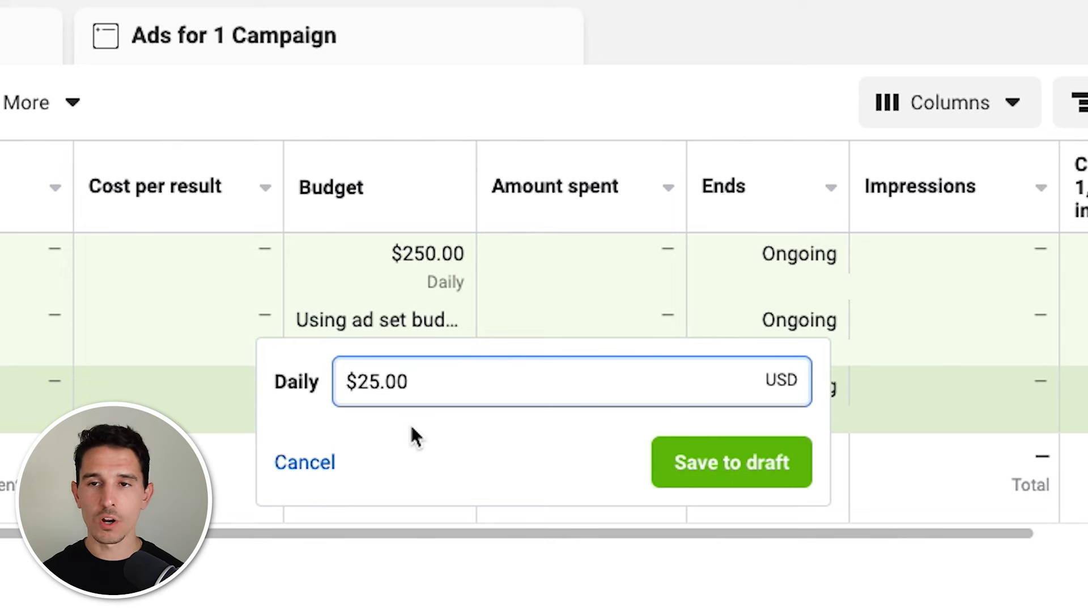
{"action": "left_click", "coordinate": [305, 463]}
{"action": "left_click", "coordinate": [304, 389]}
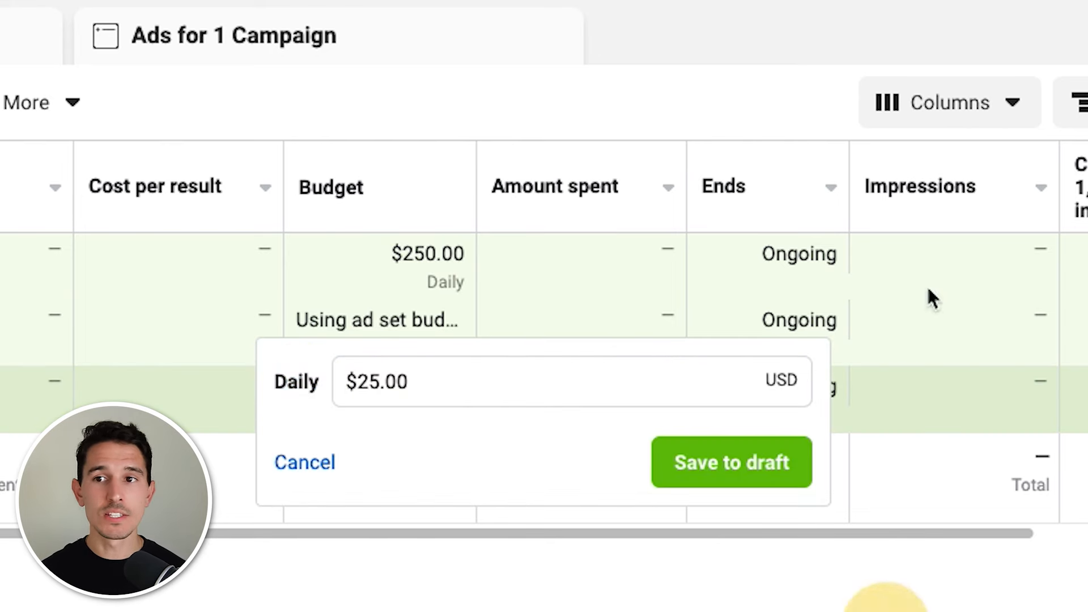
Calculate 1000-250 in Spotlight to find the budget left for the other campaigns.
{"action": "key", "text": "super+space"}
{"action": "type", "text": "1000-"}
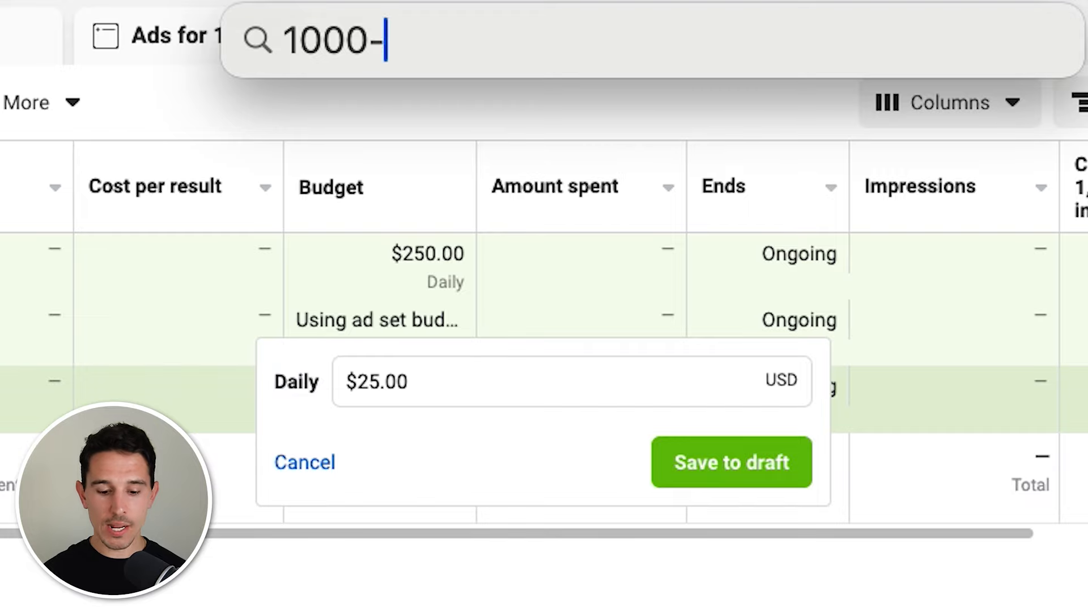
{"action": "type", "text": "250"}
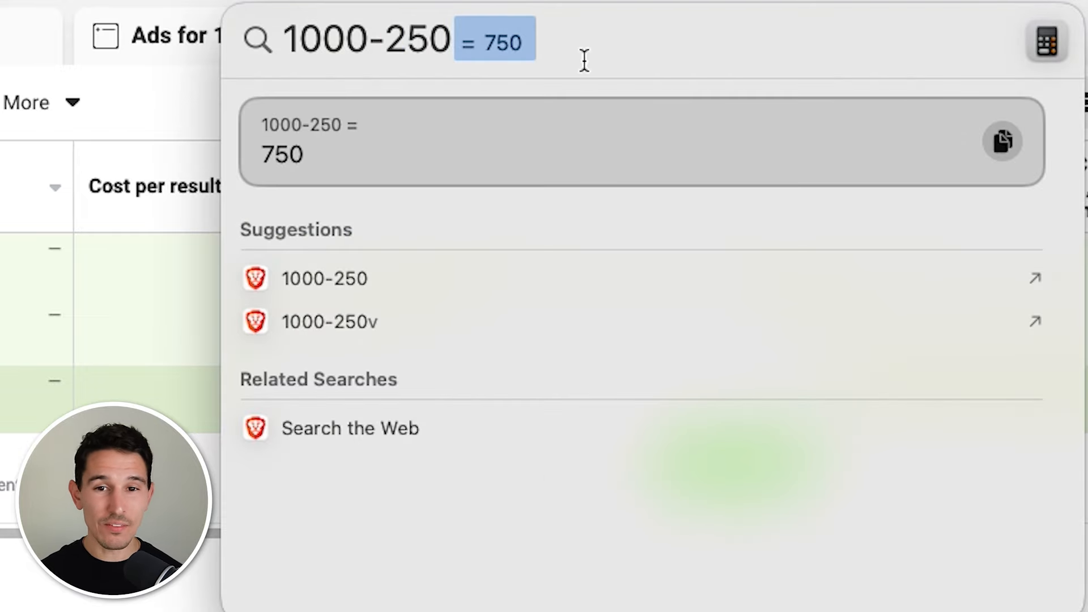
{"action": "key", "text": "Escape"}
Set the Prospecting campaign's daily budget to $600 and save it to draft.
{"action": "triple_click", "coordinate": [459, 389]}
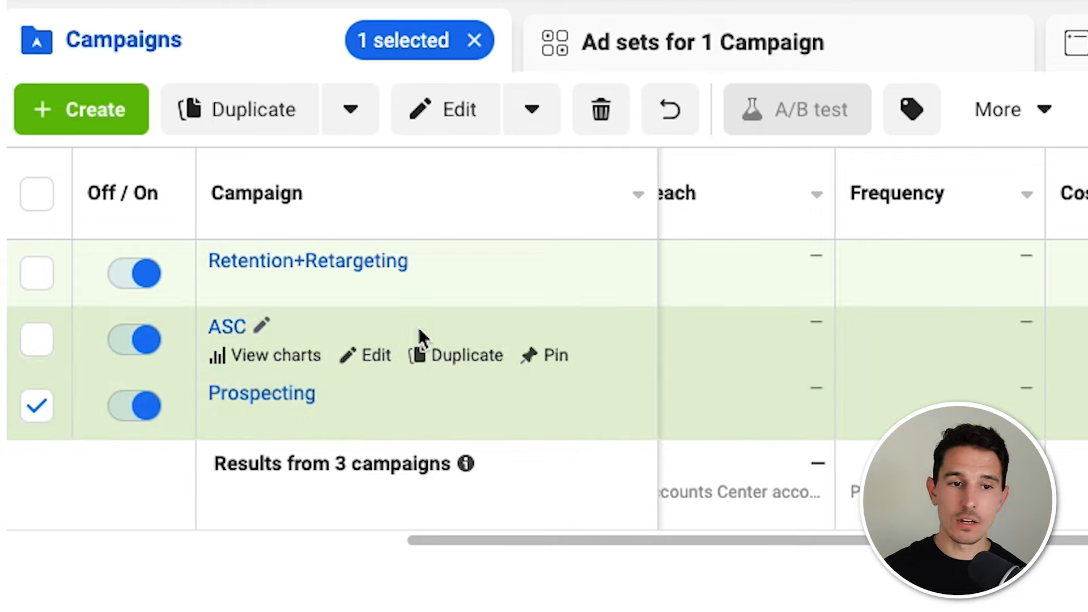
{"action": "type", "text": "600"}
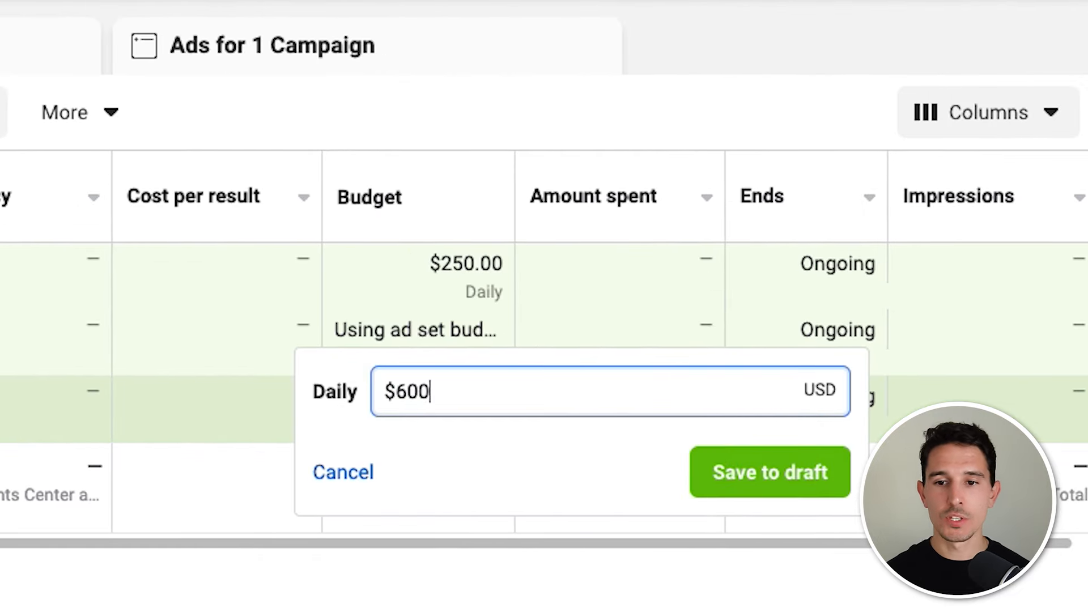
{"action": "left_click", "coordinate": [715, 460]}
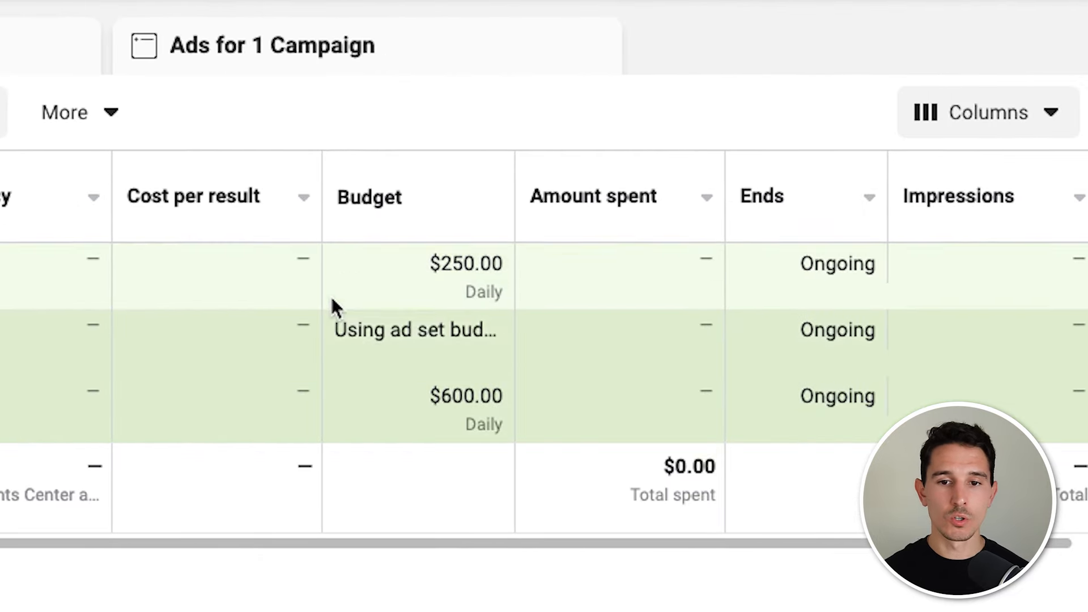
Open the ASC campaign for editing and set its daily budget to $150.
{"action": "left_click", "coordinate": [360, 360]}
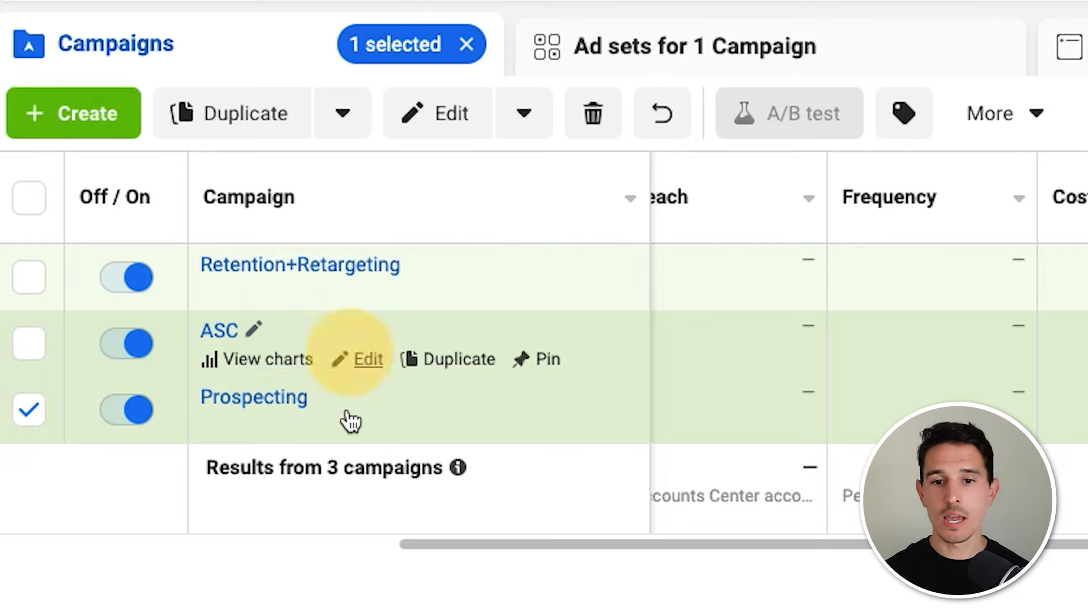
{"action": "left_click", "coordinate": [535, 353]}
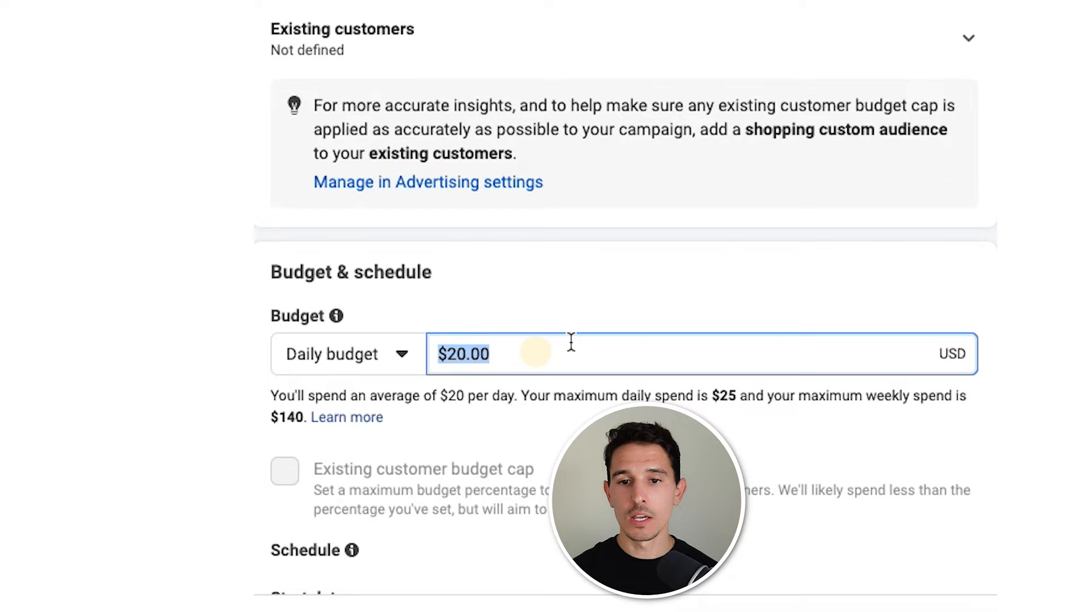
{"action": "type", "text": "150"}
{"action": "key", "text": "Return"}
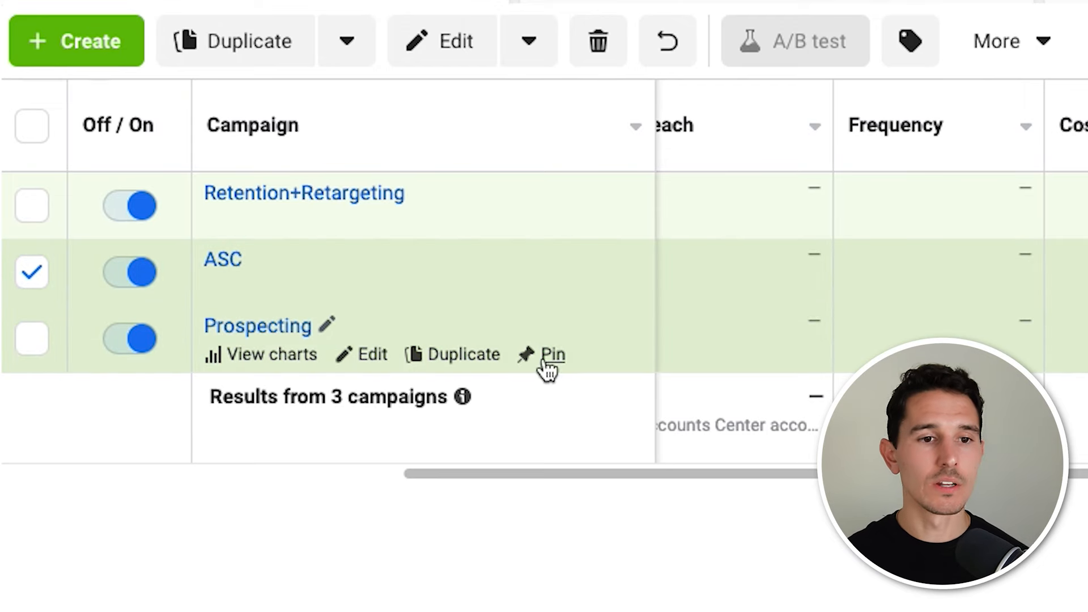
Open the Prospecting campaign for editing, expand its extra campaign details, and change the campaign bid strategy to Cost per result goal.
{"action": "left_click", "coordinate": [382, 358]}
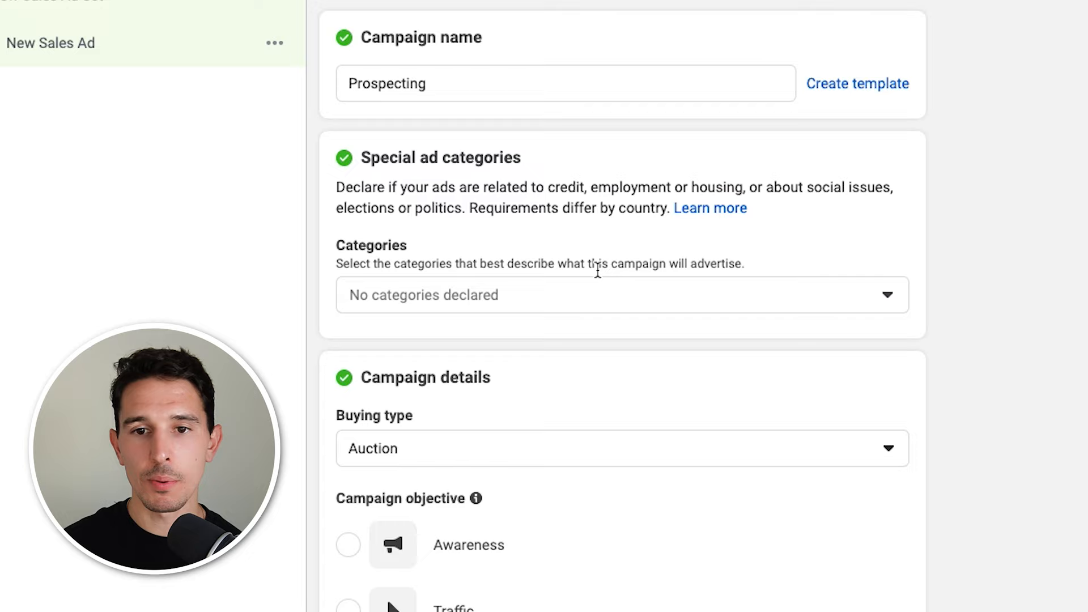
{"action": "scroll", "coordinate": [597, 270], "scroll_direction": "down", "scroll_amount": 8}
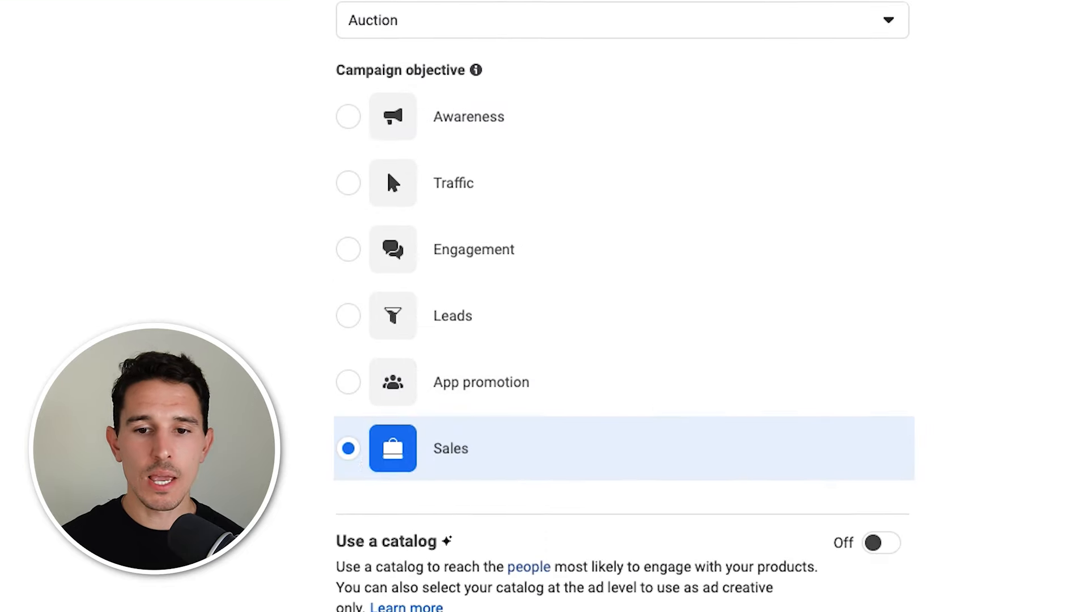
{"action": "scroll", "coordinate": [626, 437], "scroll_direction": "down", "scroll_amount": 3}
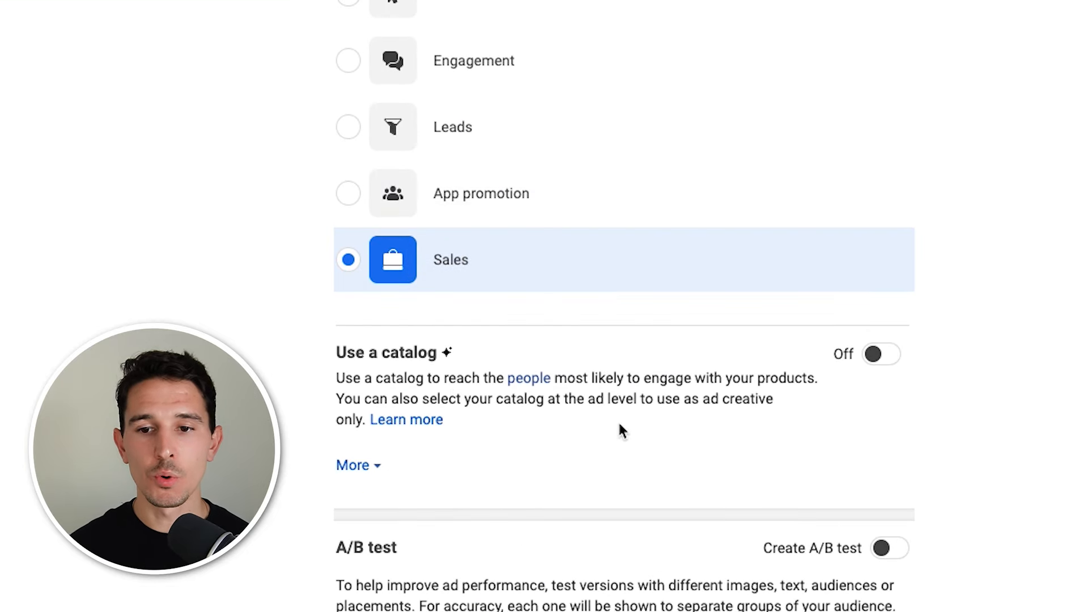
{"action": "left_click", "coordinate": [378, 468]}
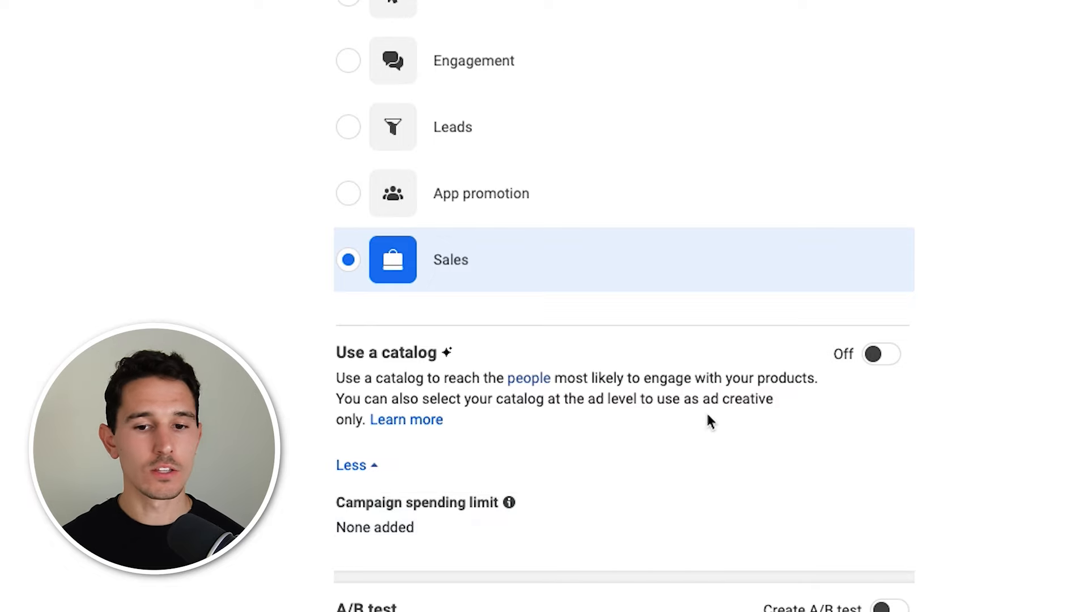
{"action": "scroll", "coordinate": [757, 509], "scroll_direction": "down", "scroll_amount": 10}
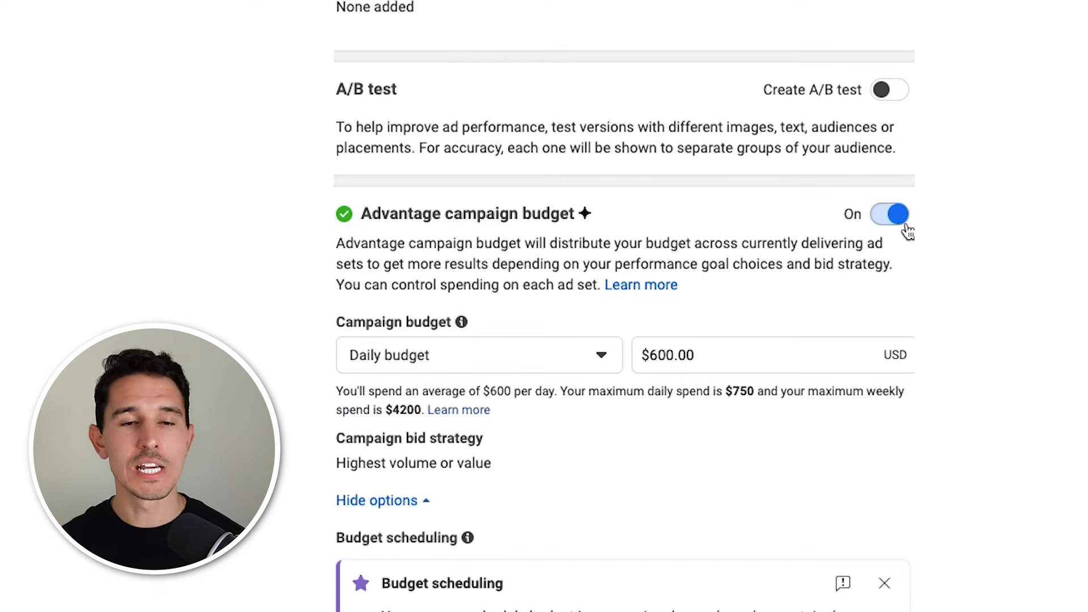
{"action": "scroll", "coordinate": [445, 369], "scroll_direction": "down", "scroll_amount": 2}
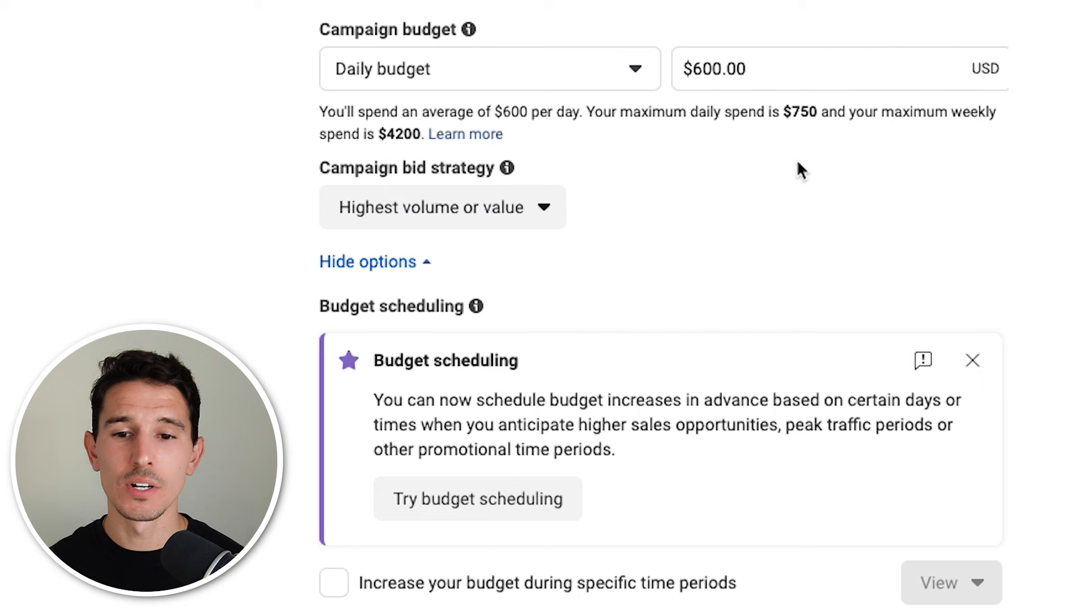
{"action": "left_click", "coordinate": [544, 207]}
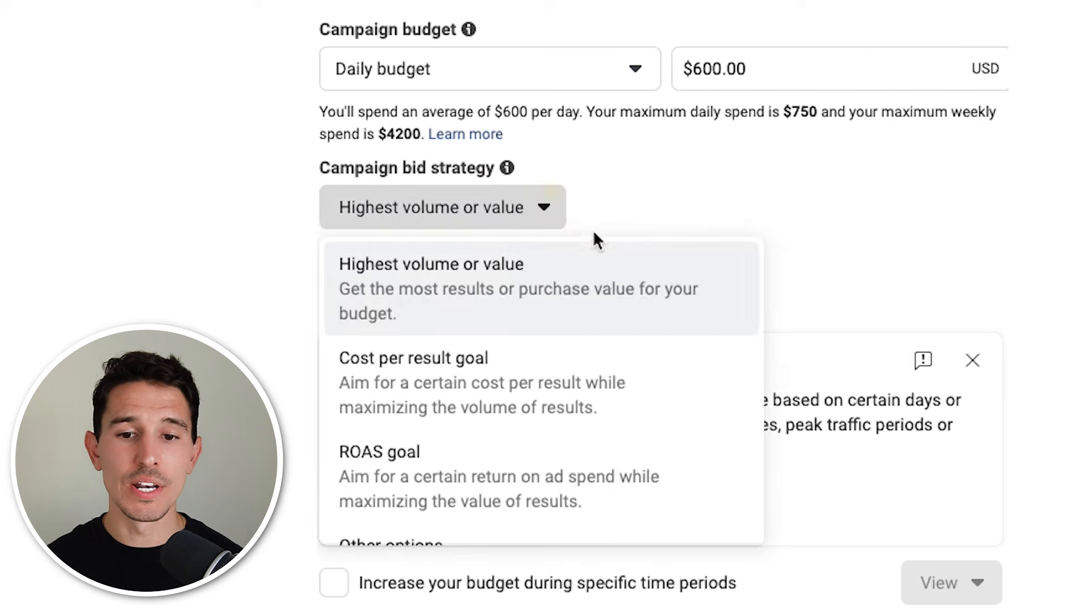
{"action": "scroll", "coordinate": [670, 357], "scroll_direction": "down", "scroll_amount": 1}
{"action": "left_click", "coordinate": [436, 327]}
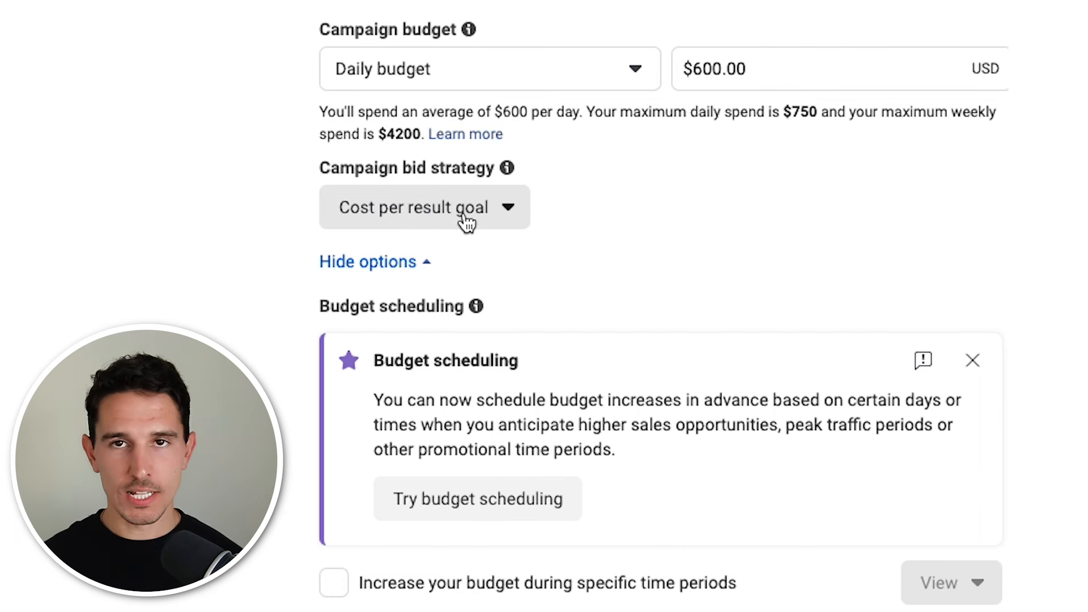
{"action": "scroll", "coordinate": [692, 196], "scroll_direction": "down", "scroll_amount": 1}
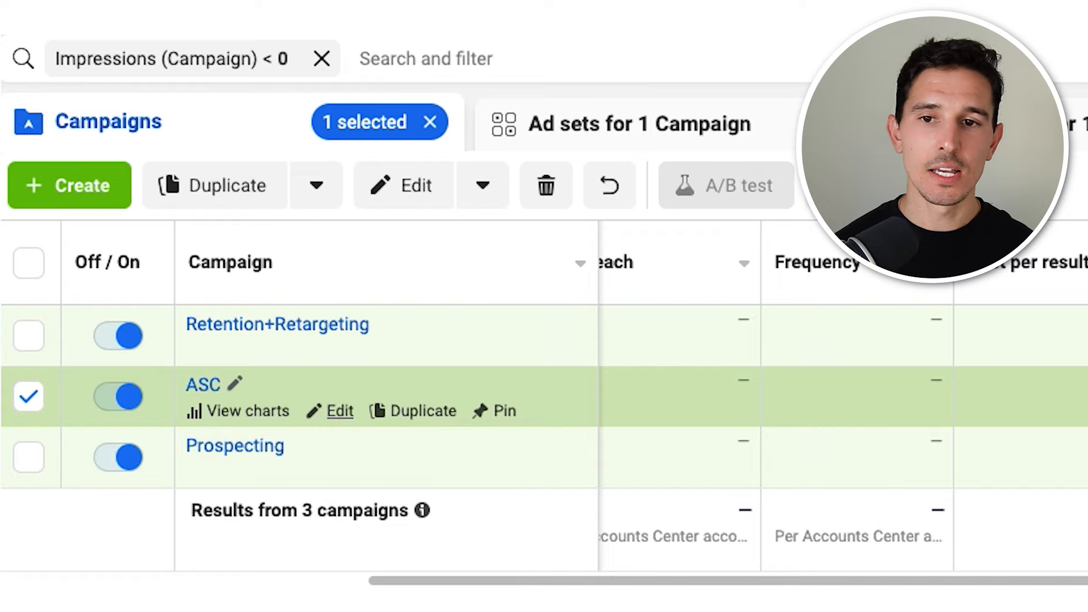
Open the ASC campaign for editing and examine its conversion settings and the explanation of the optional cost per result goal.
{"action": "left_click", "coordinate": [335, 411]}
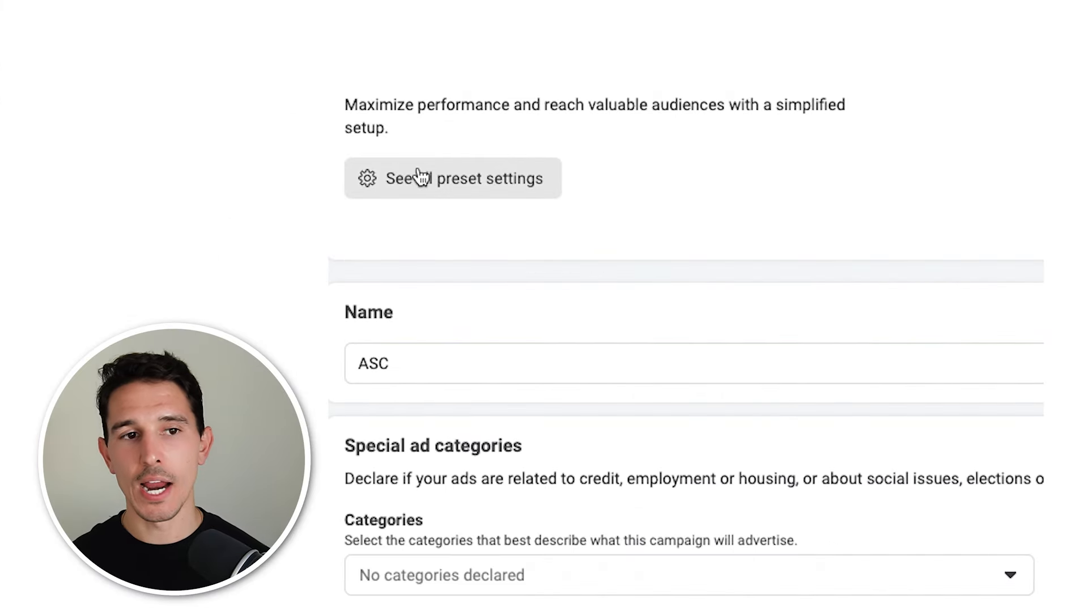
{"action": "scroll", "coordinate": [705, 404], "scroll_direction": "down", "scroll_amount": 5}
{"action": "scroll", "coordinate": [702, 412], "scroll_direction": "down", "scroll_amount": 5}
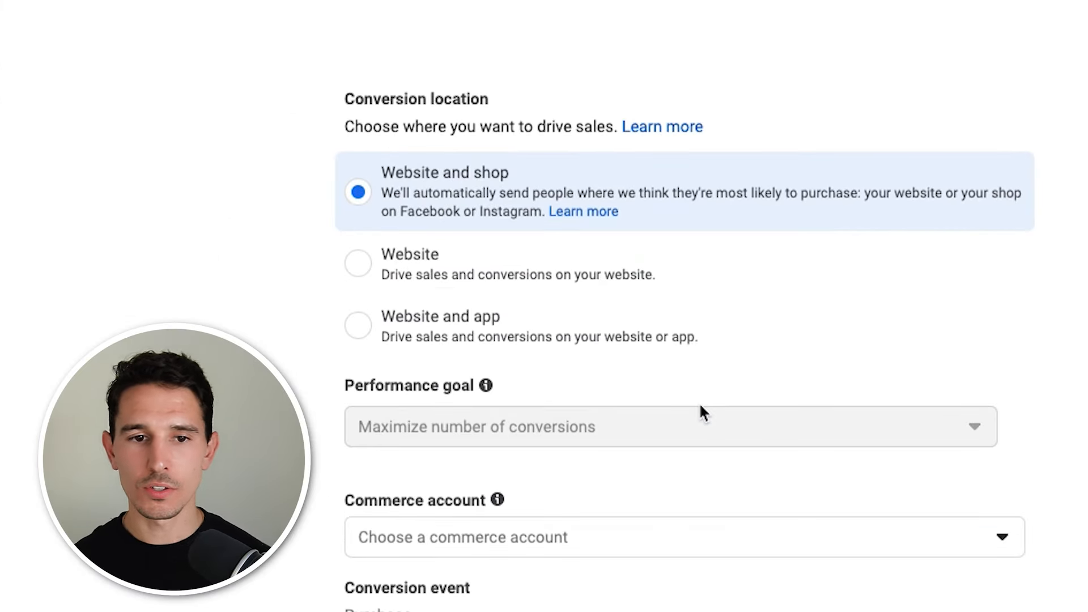
{"action": "scroll", "coordinate": [794, 386], "scroll_direction": "up", "scroll_amount": 2}
{"action": "scroll", "coordinate": [816, 400], "scroll_direction": "up", "scroll_amount": 5}
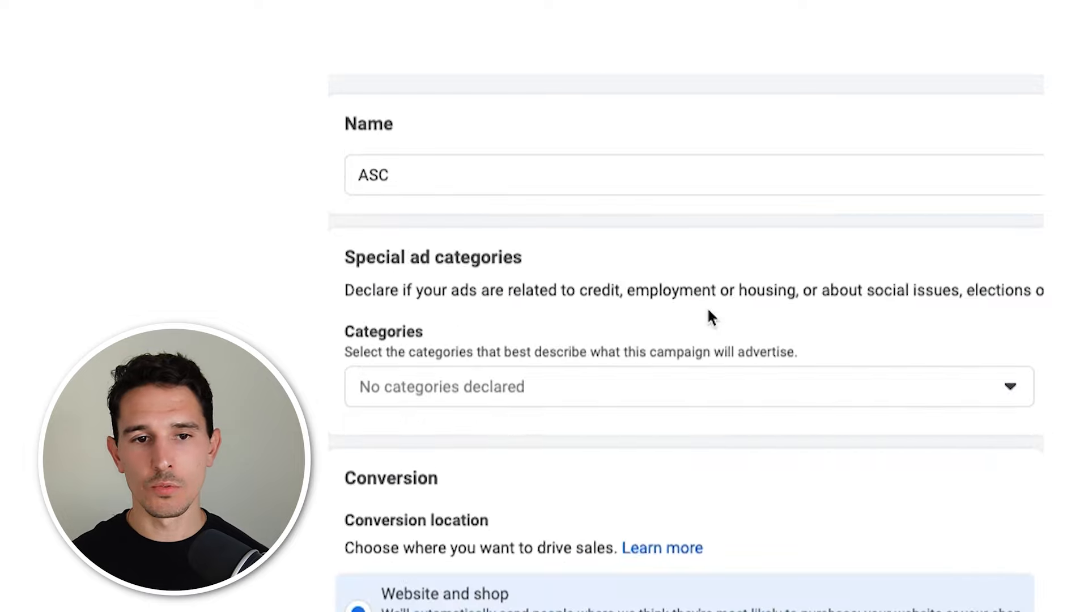
{"action": "scroll", "coordinate": [707, 316], "scroll_direction": "down", "scroll_amount": 9}
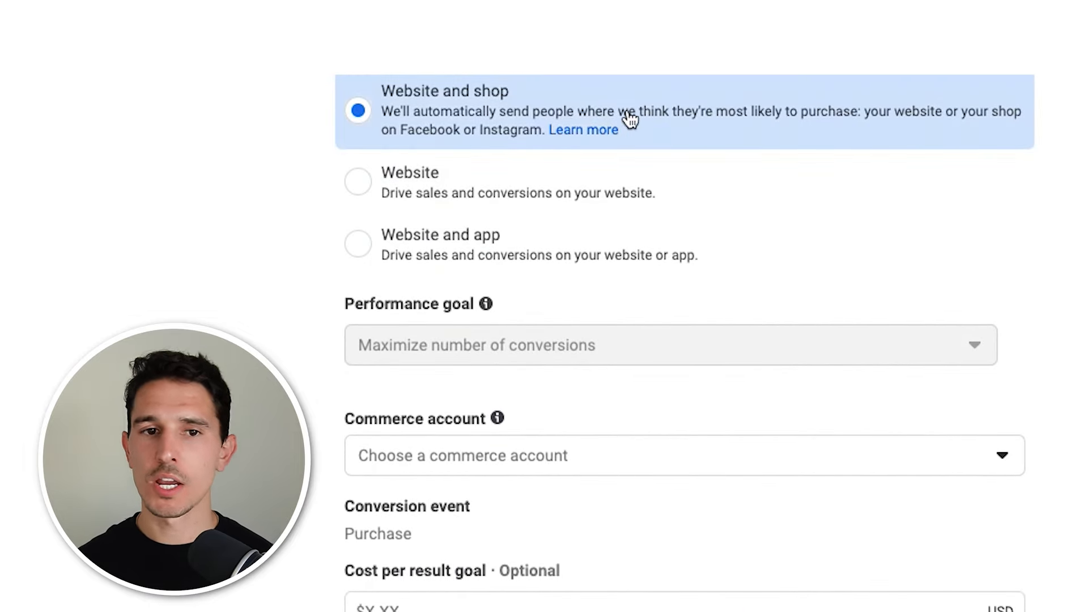
{"action": "scroll", "coordinate": [594, 564], "scroll_direction": "down", "scroll_amount": 2}
{"action": "left_click", "coordinate": [556, 473]}
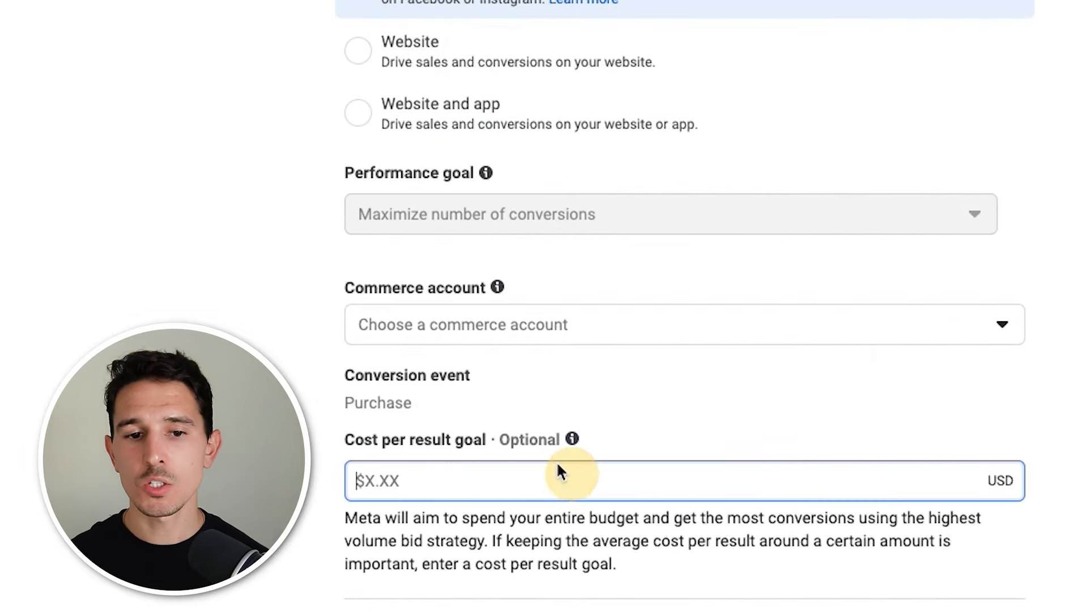
{"action": "mouse_move", "coordinate": [574, 440]}
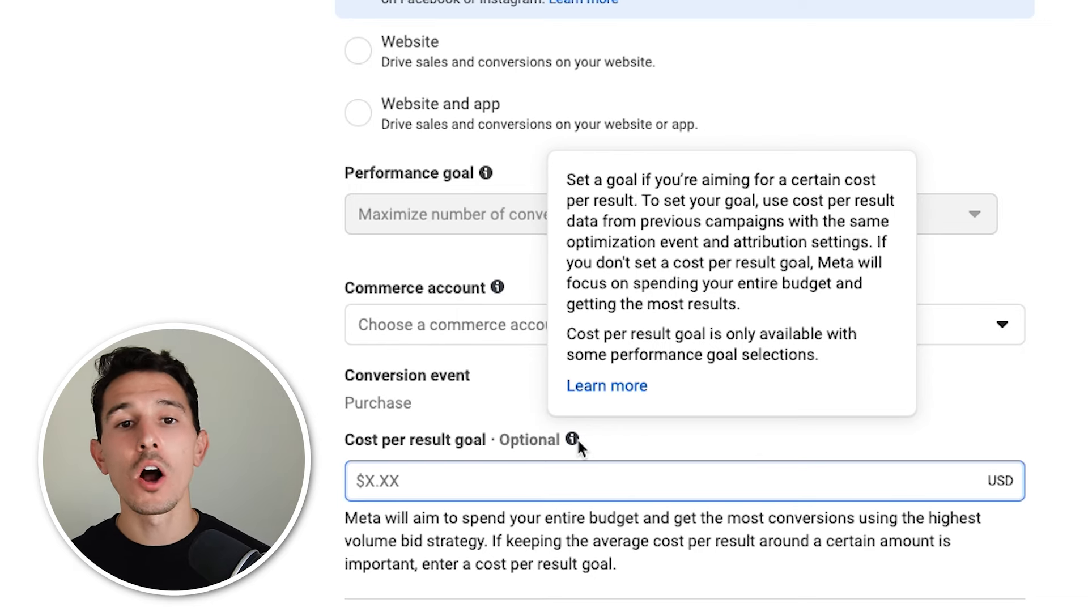
Set the ASC campaign's attribution to 7 days click-through and 1 day view-through.
{"action": "scroll", "coordinate": [978, 284], "scroll_direction": "down", "scroll_amount": 6}
{"action": "left_click", "coordinate": [978, 283]}
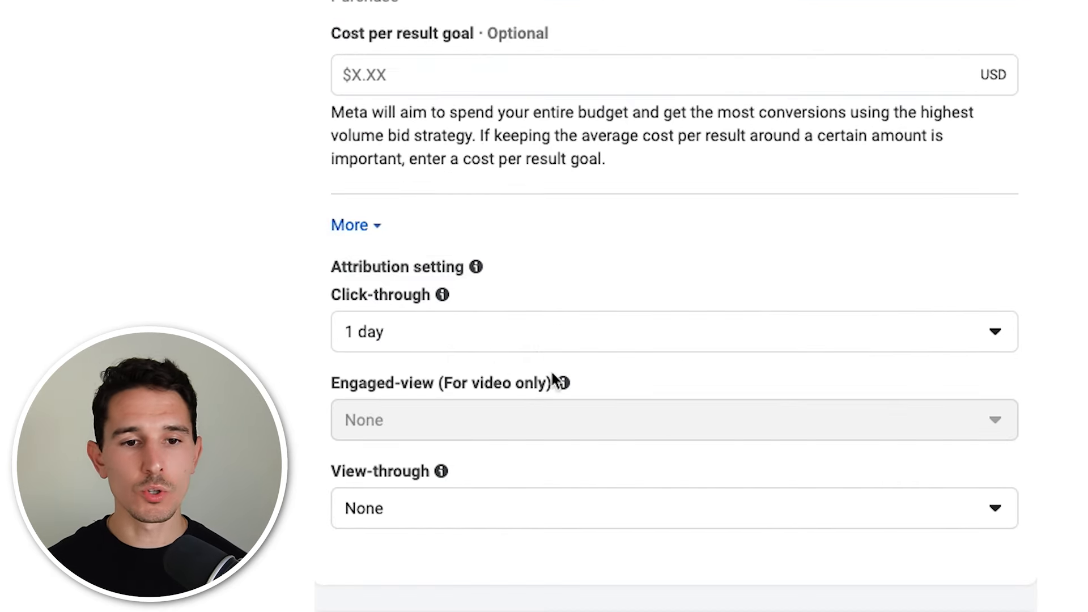
{"action": "left_click", "coordinate": [494, 316]}
{"action": "left_click", "coordinate": [479, 429]}
{"action": "left_click", "coordinate": [485, 520]}
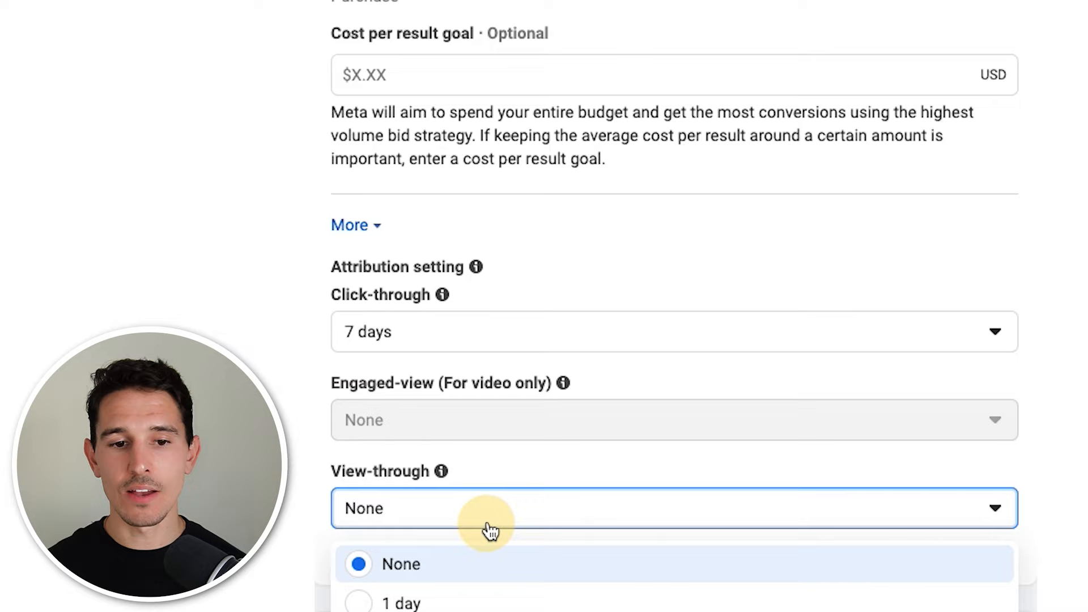
{"action": "left_click", "coordinate": [404, 598]}
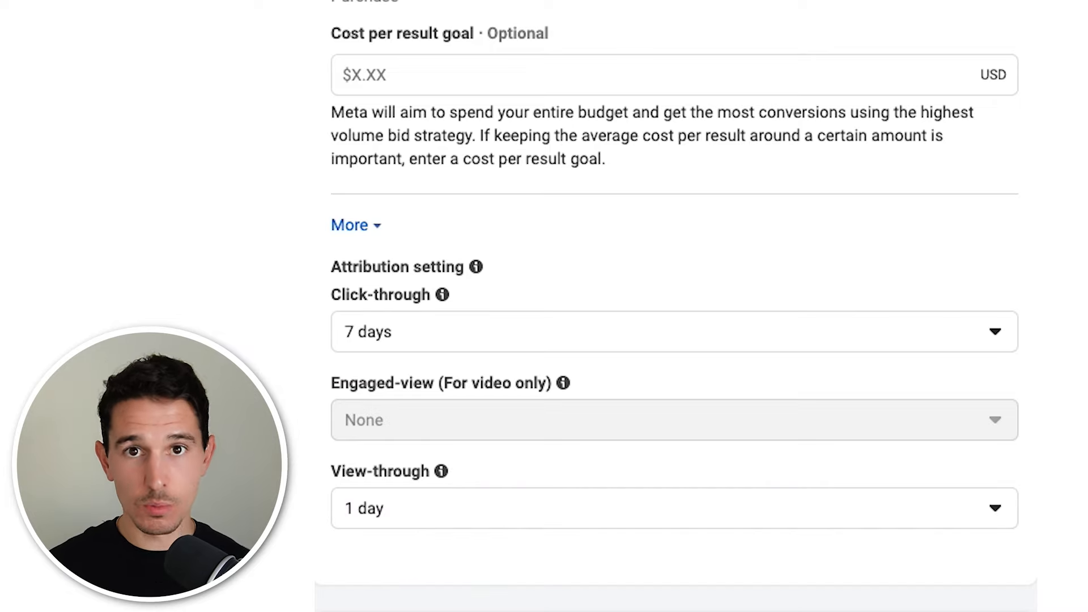
Review the ASC campaign's audience location, expand the engaged audience and existing customers reporting segments, and examine the existing customer budget cap option.
{"action": "scroll", "coordinate": [902, 397], "scroll_direction": "down", "scroll_amount": 15}
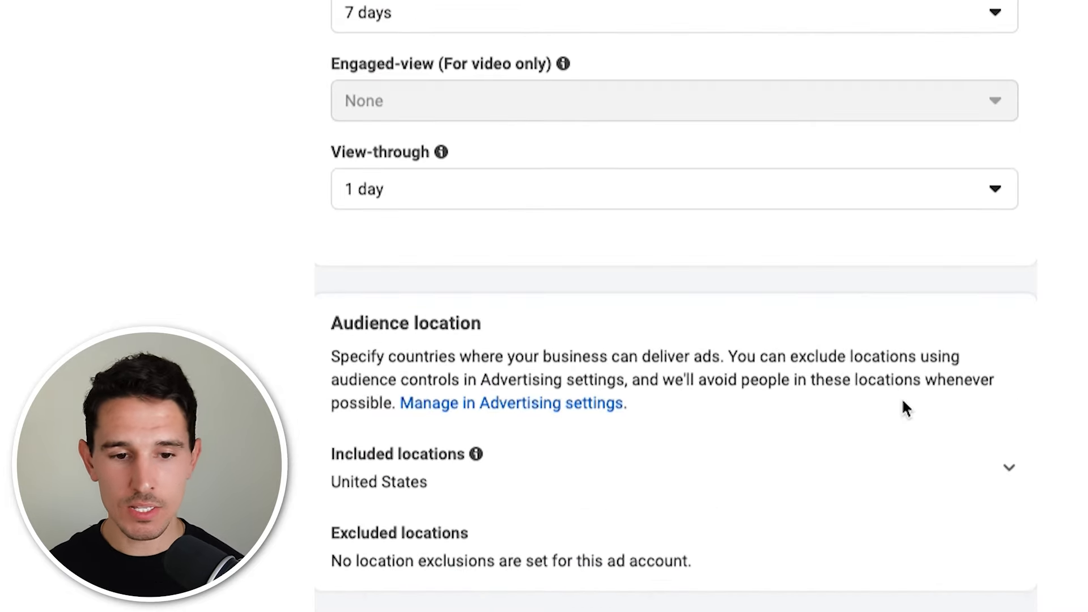
{"action": "scroll", "coordinate": [598, 217], "scroll_direction": "down", "scroll_amount": 2}
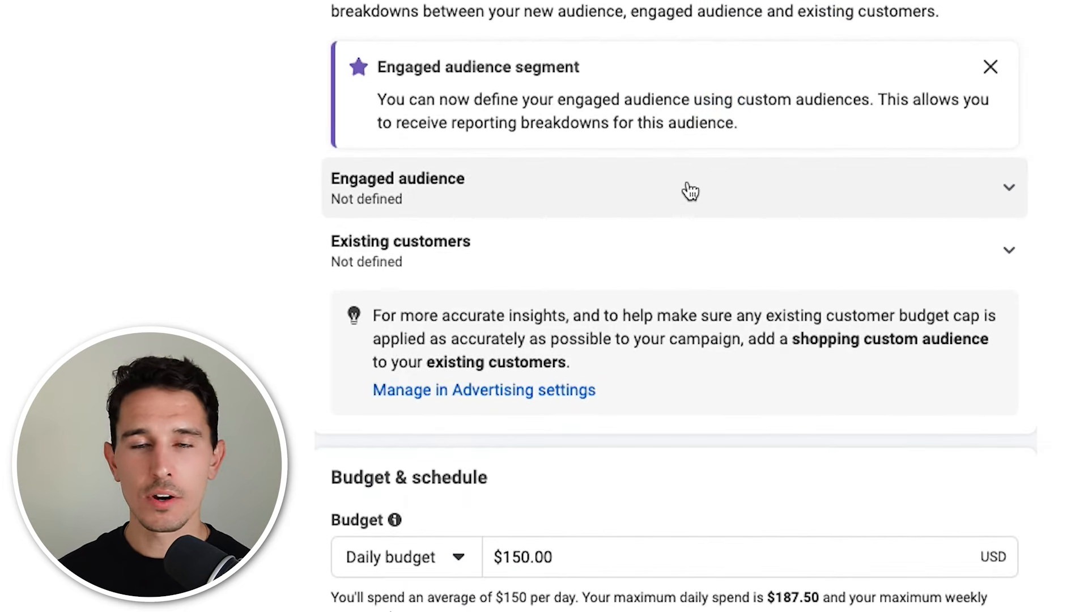
{"action": "left_click", "coordinate": [717, 258]}
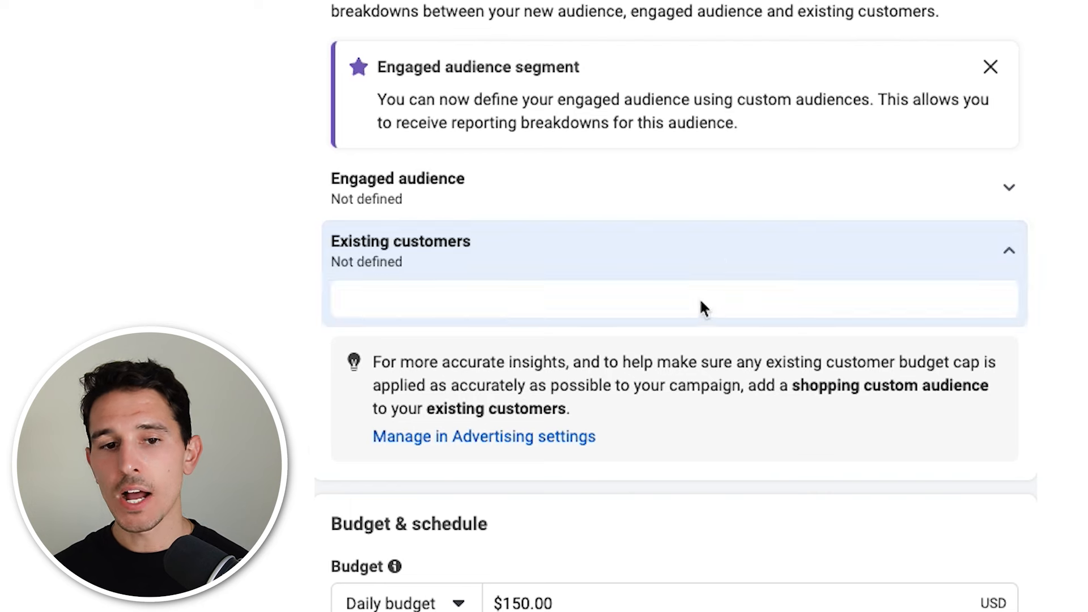
{"action": "left_click", "coordinate": [547, 210]}
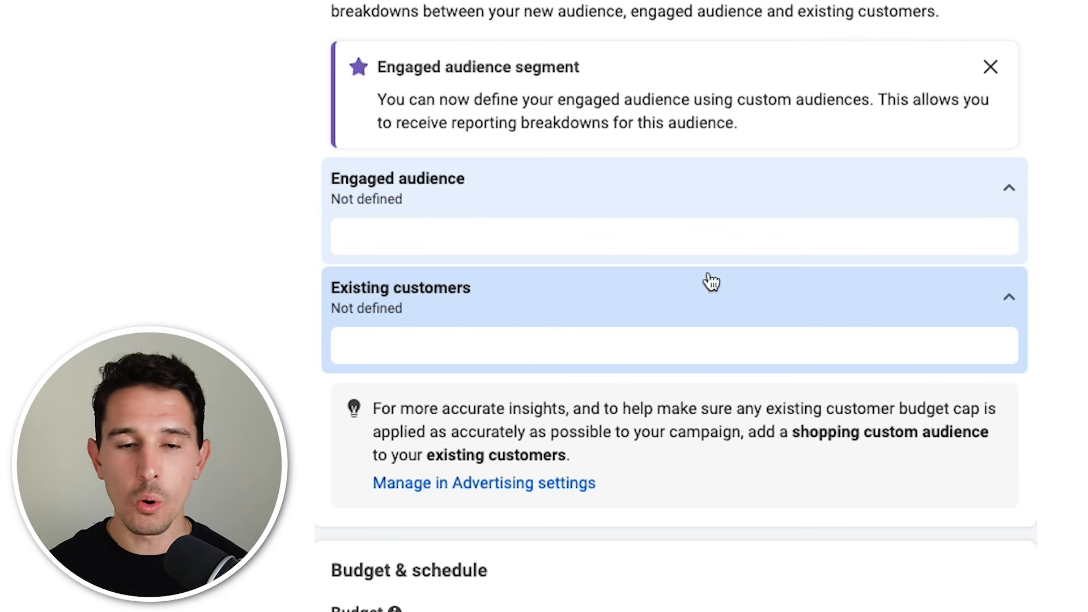
{"action": "scroll", "coordinate": [711, 281], "scroll_direction": "down", "scroll_amount": 10}
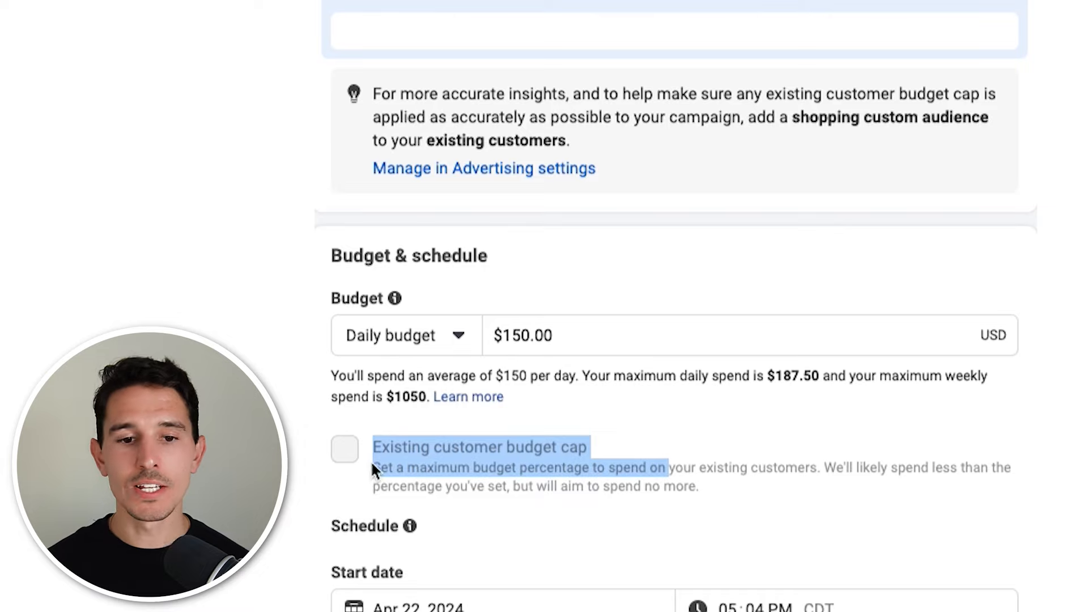
{"action": "scroll", "coordinate": [751, 306], "scroll_direction": "up", "scroll_amount": 7}
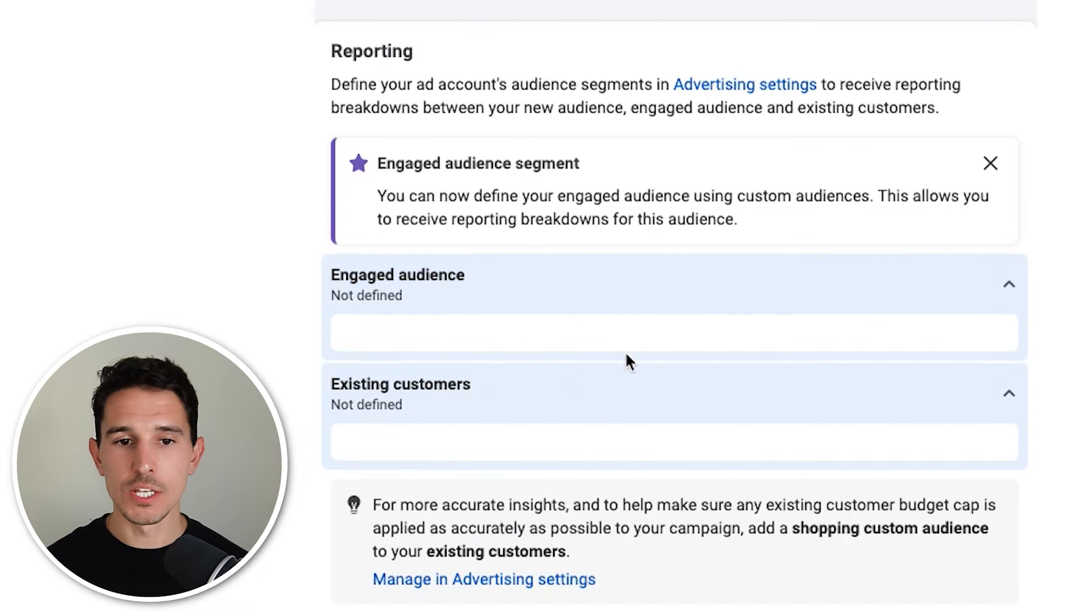
{"action": "scroll", "coordinate": [614, 316], "scroll_direction": "down", "scroll_amount": 15}
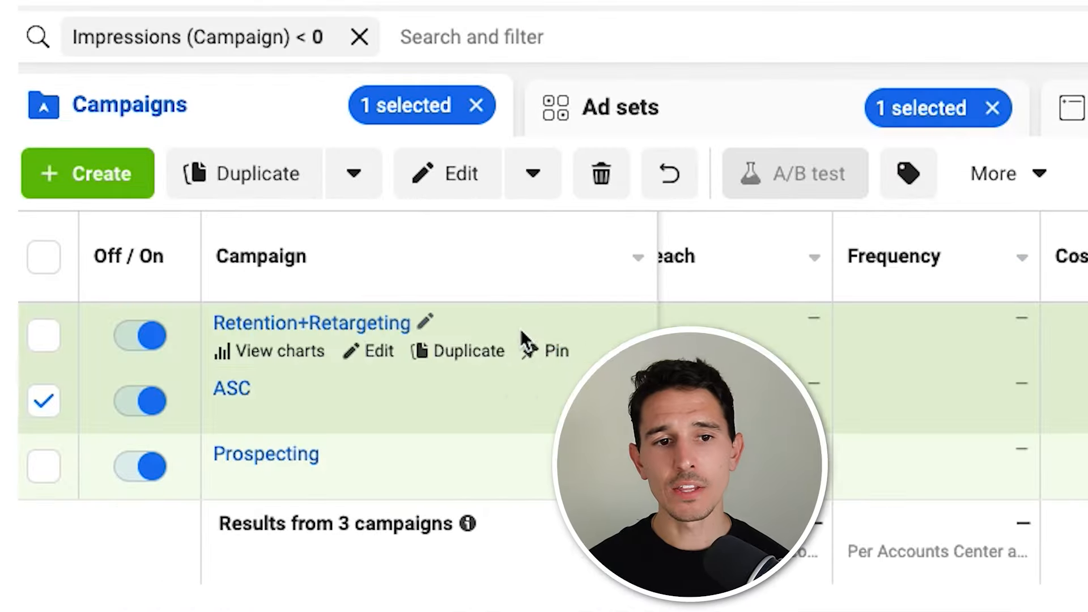
Open the Retention+Retargeting campaign for editing and change its campaign bid strategy to Cost per result goal.
{"action": "left_click", "coordinate": [517, 319]}
{"action": "left_click", "coordinate": [367, 352]}
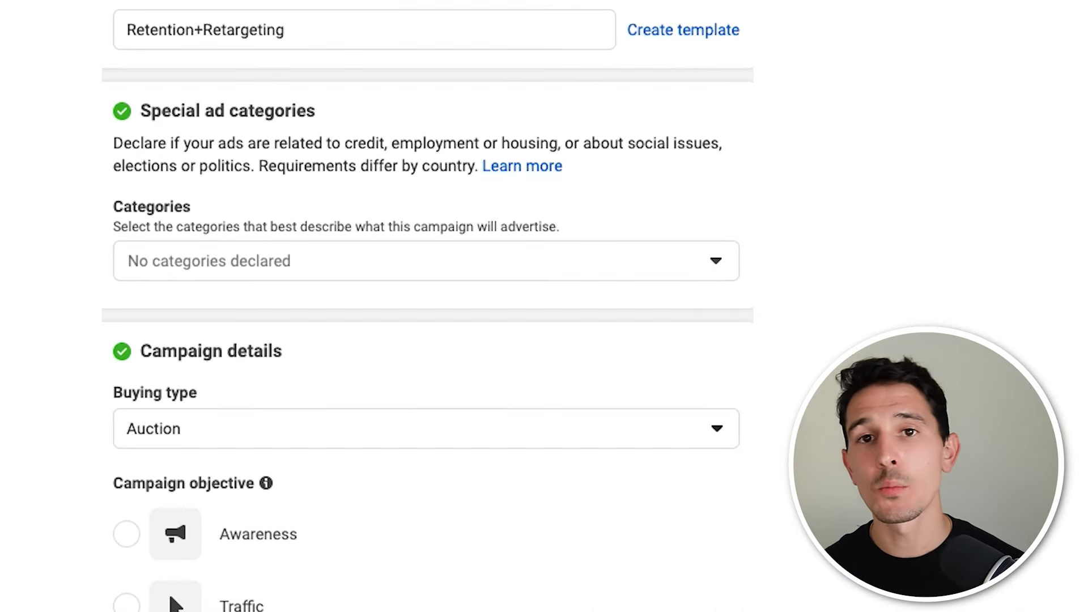
{"action": "scroll", "coordinate": [182, 272], "scroll_direction": "down", "scroll_amount": 12}
{"action": "scroll", "coordinate": [374, 235], "scroll_direction": "down", "scroll_amount": 8}
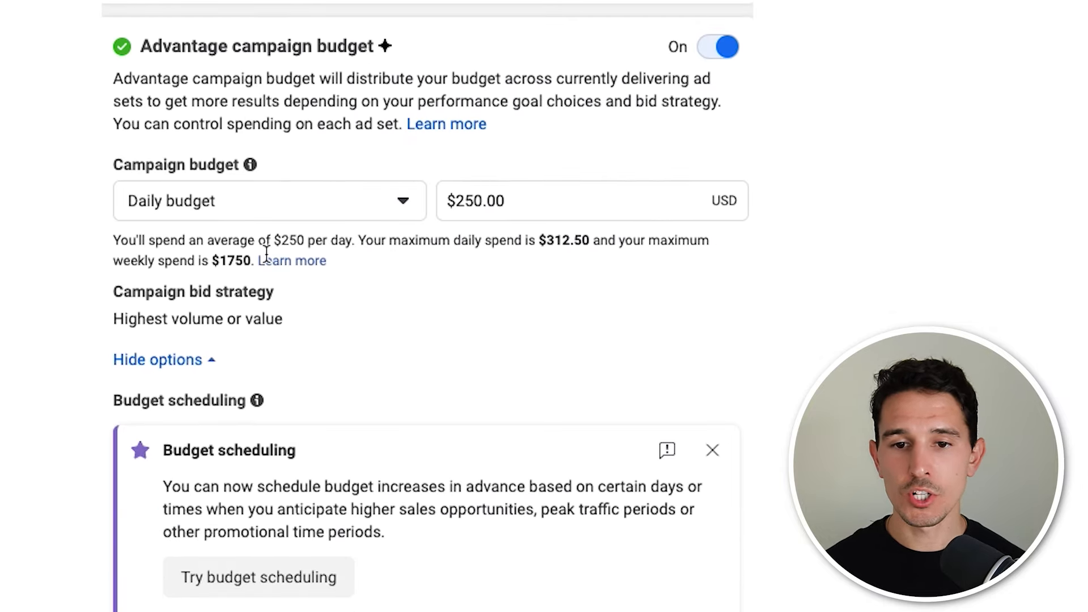
{"action": "left_click", "coordinate": [712, 291]}
{"action": "left_click", "coordinate": [294, 340]}
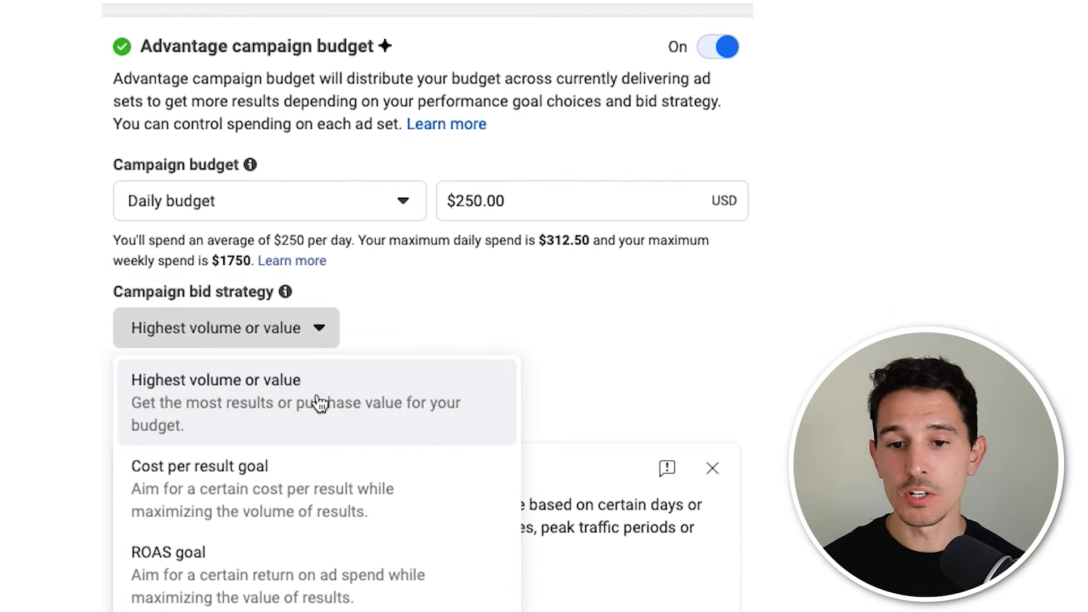
{"action": "left_click", "coordinate": [279, 473]}
{"action": "scroll", "coordinate": [649, 333], "scroll_direction": "down", "scroll_amount": 1}
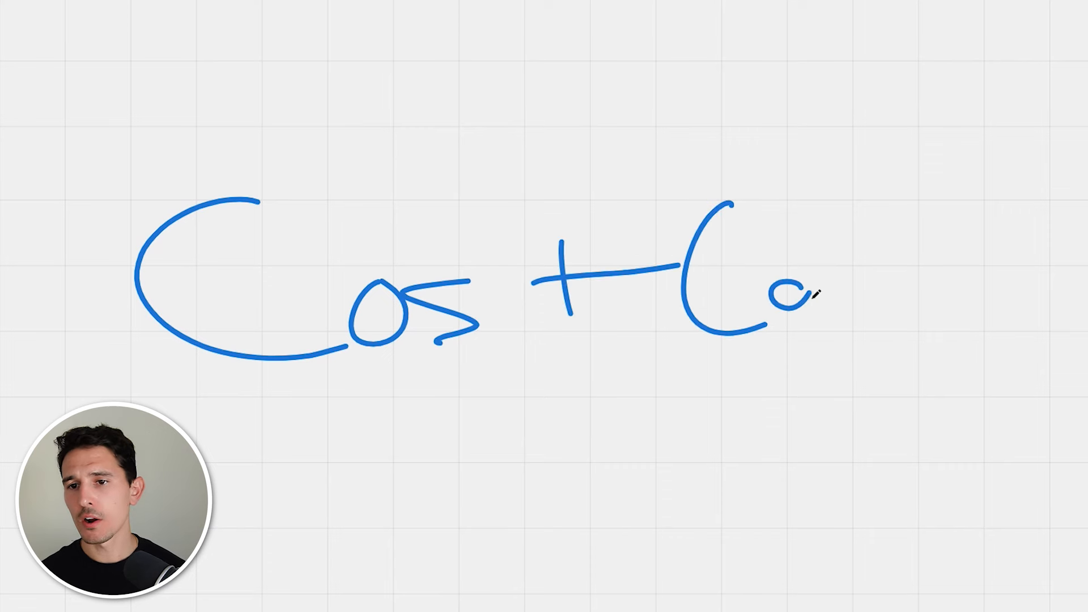
On the whiteboard, finish handwriting the underlined heading "Cost Caps" and add the notes "$50" and "cpc" beneath it.
{"action": "left_click_drag", "start_coordinate": [850, 286], "coordinate": [916, 353]}
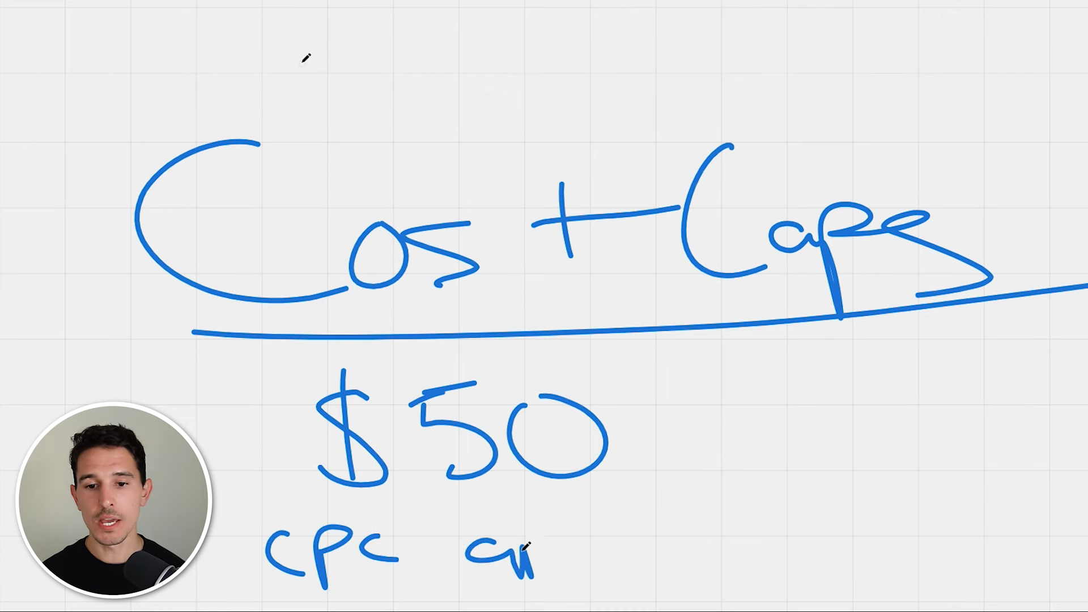
{"action": "left_click_drag", "start_coordinate": [524, 545], "coordinate": [589, 543]}
{"action": "left_click_drag", "start_coordinate": [711, 517], "coordinate": [719, 549]}
{"action": "left_click_drag", "start_coordinate": [785, 516], "coordinate": [828, 518]}
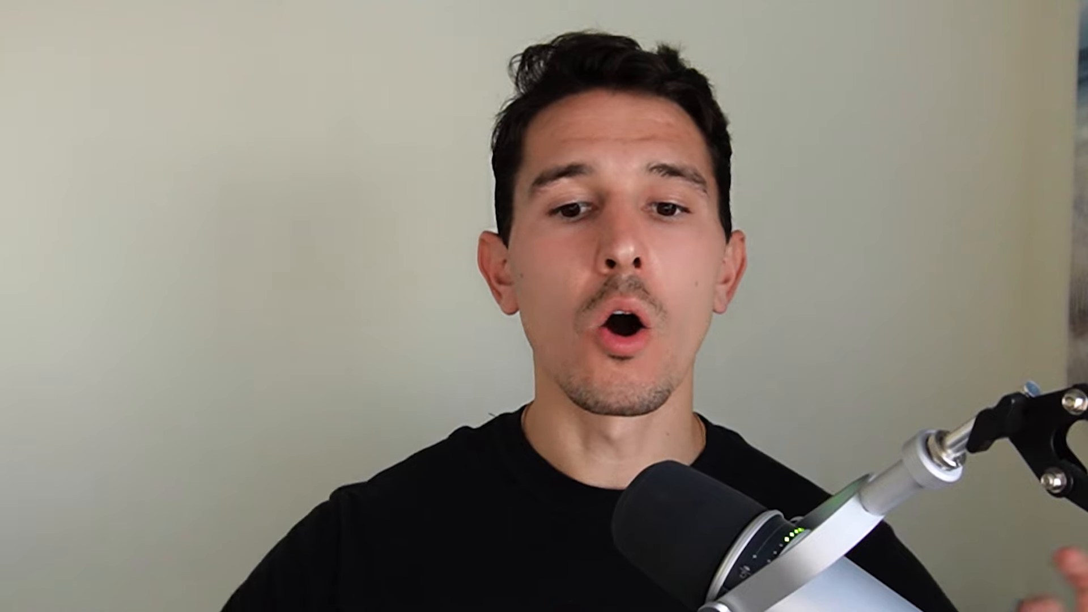